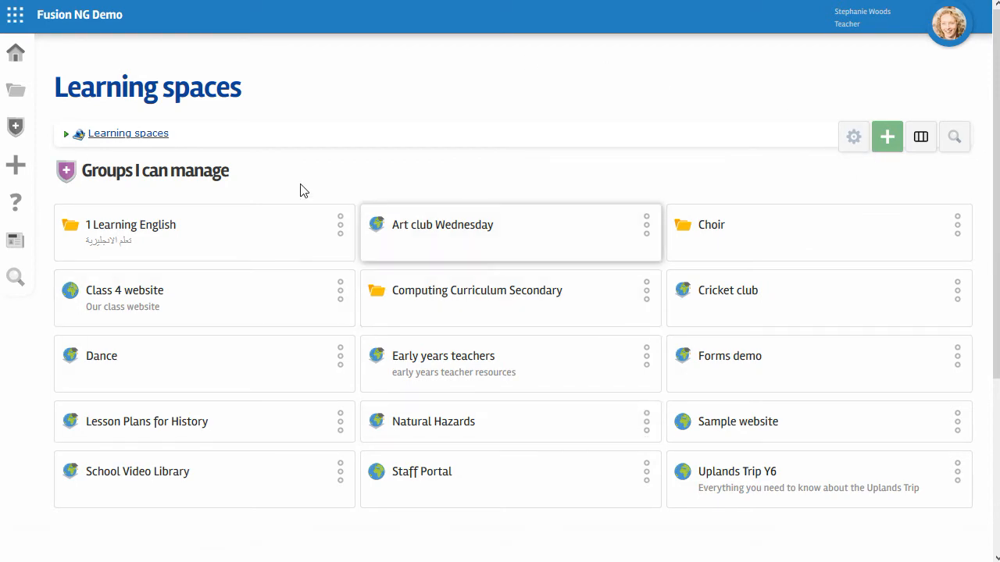
Open the Learning spaces area
left_click(15, 20)
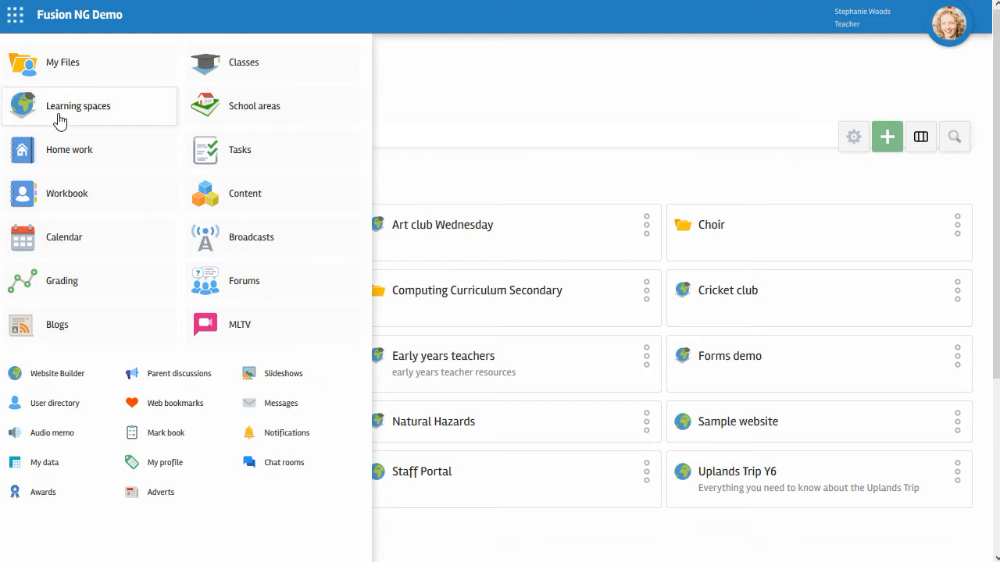
left_click(527, 92)
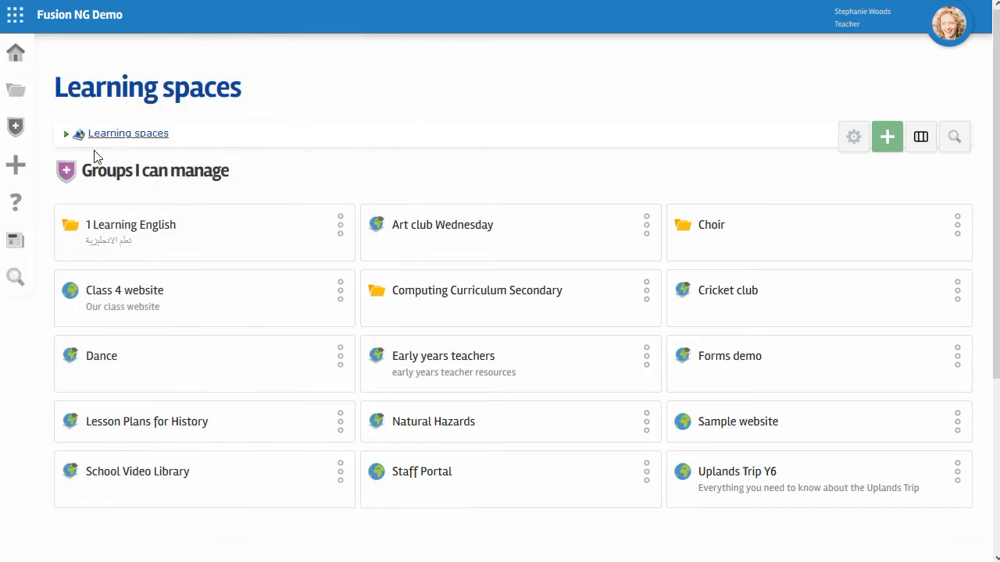
left_click(21, 95)
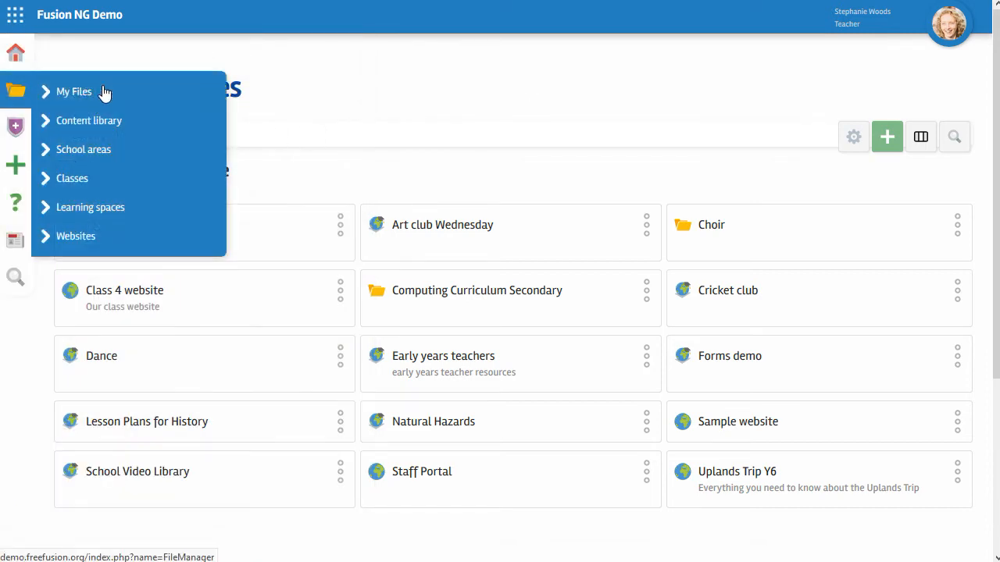
left_click(100, 210)
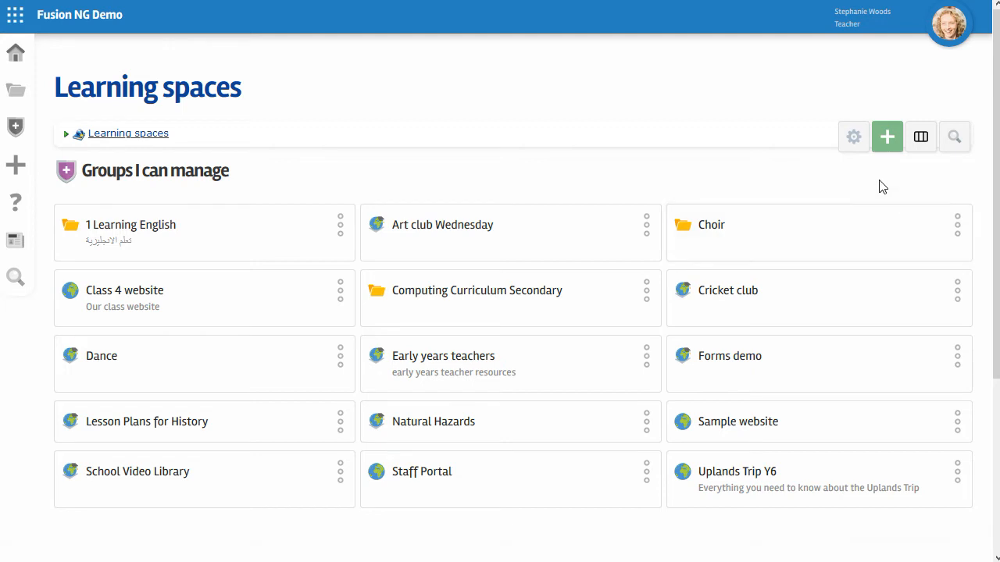
Start a new learning space and name it Archery club
left_click(889, 138)
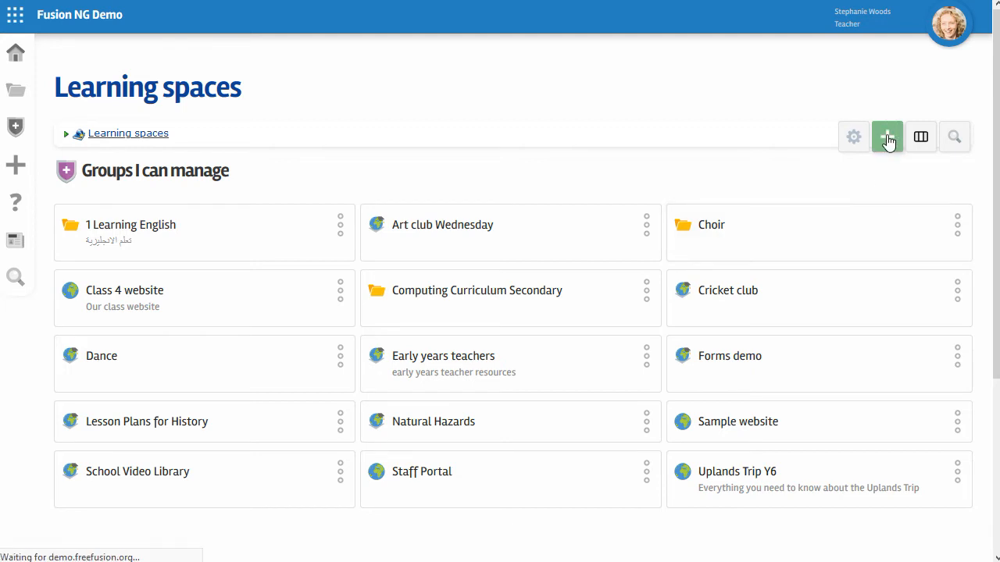
left_click(359, 167)
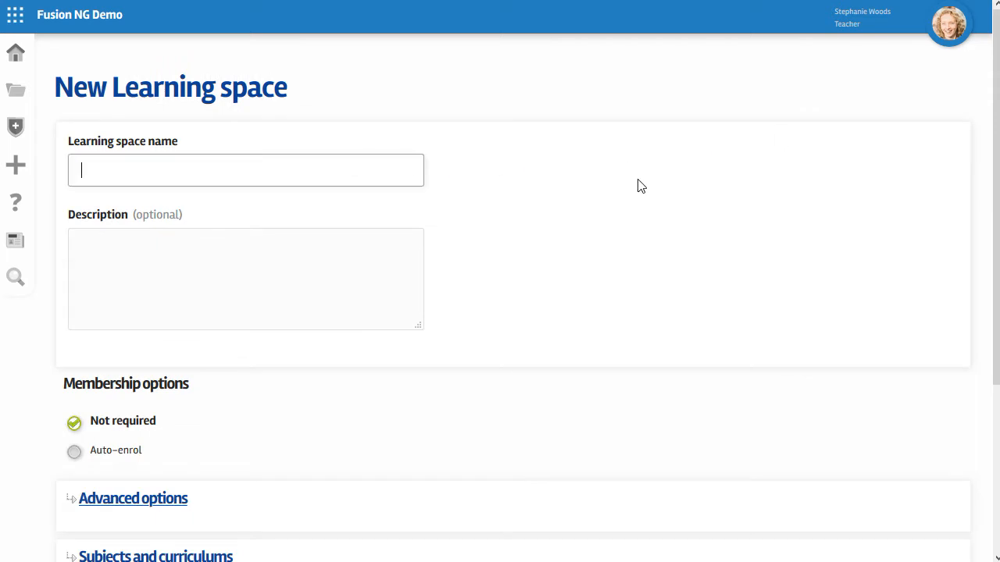
type("Archery club")
Set the membership option to auto-enrol all users of the Student type
scroll(636, 353, "down", 3)
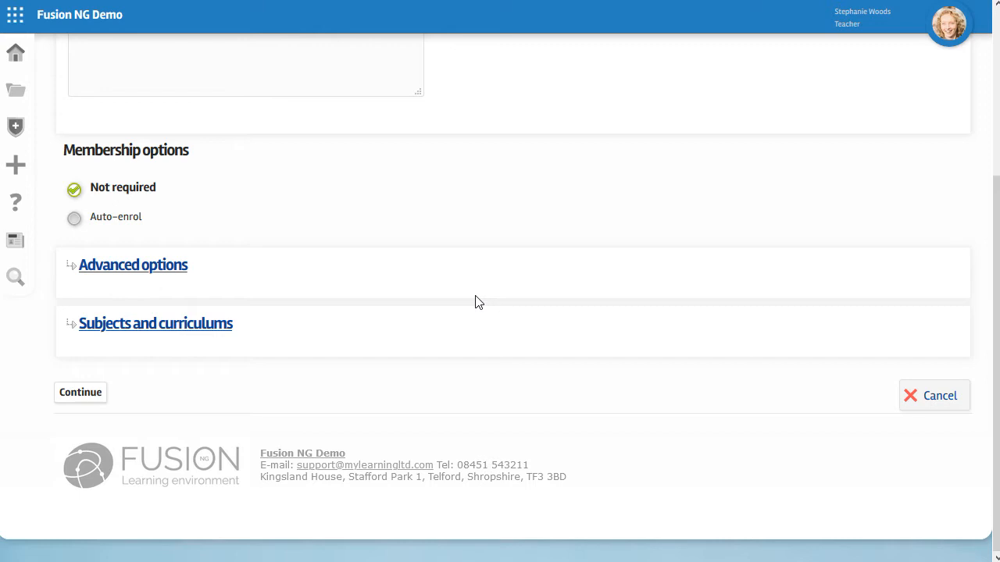
scroll(475, 299, "up", 3)
scroll(468, 301, "down", 3)
left_click(74, 220)
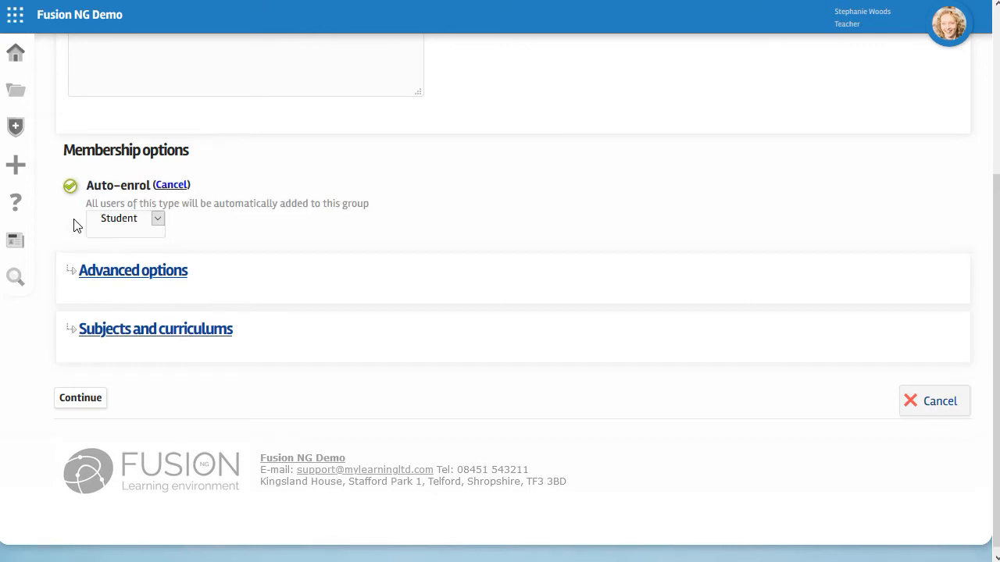
left_click(159, 223)
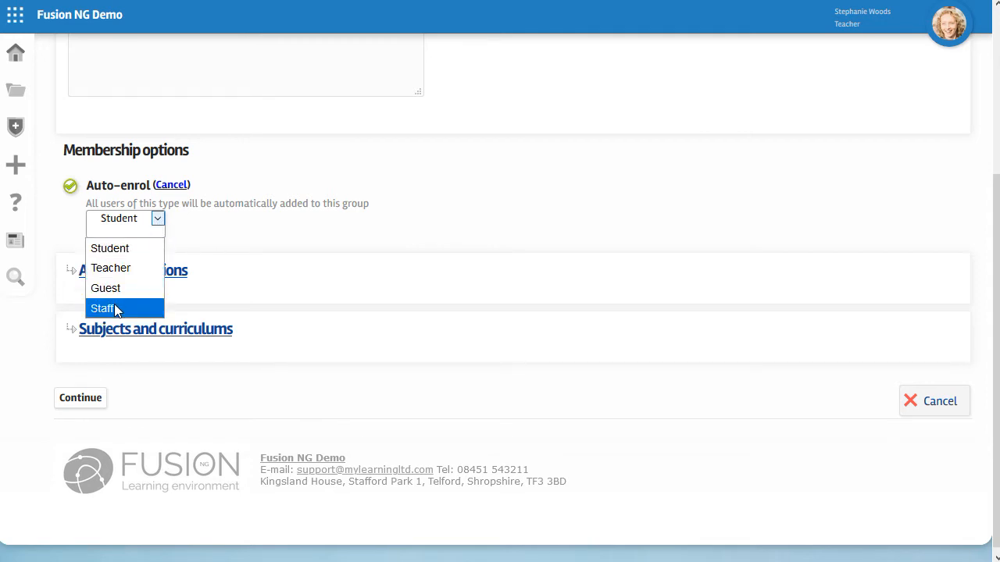
left_click(147, 285)
Expand the advanced options and examine the choices for grading template, group portal and year group
left_click(146, 283)
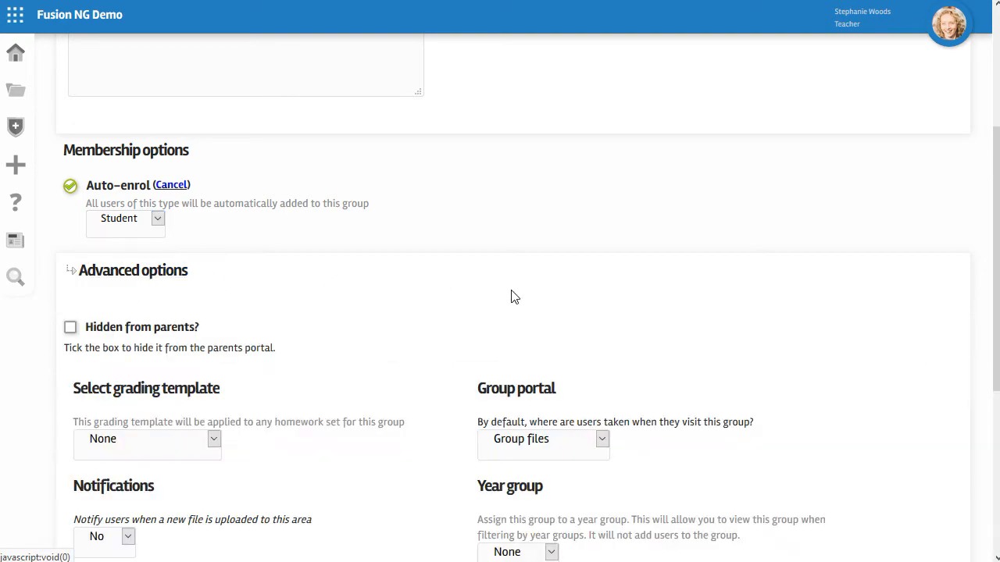
scroll(511, 296, "down", 1)
scroll(507, 297, "down", 1)
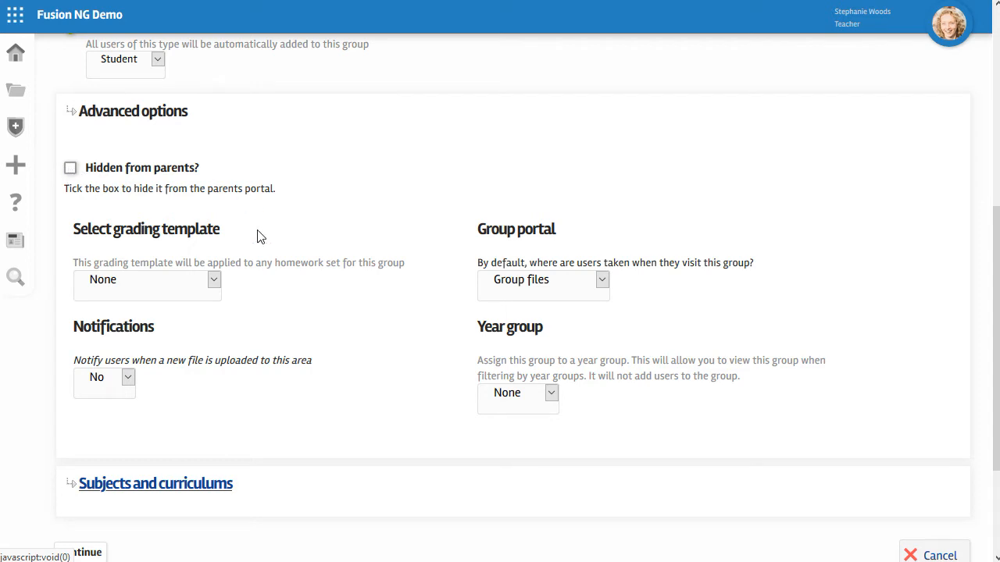
left_click(213, 281)
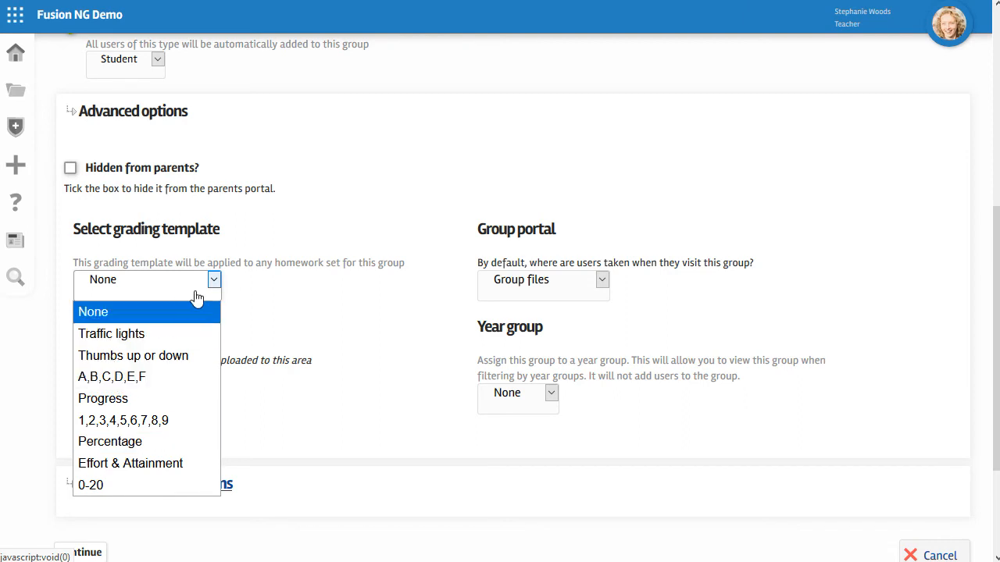
left_click(311, 263)
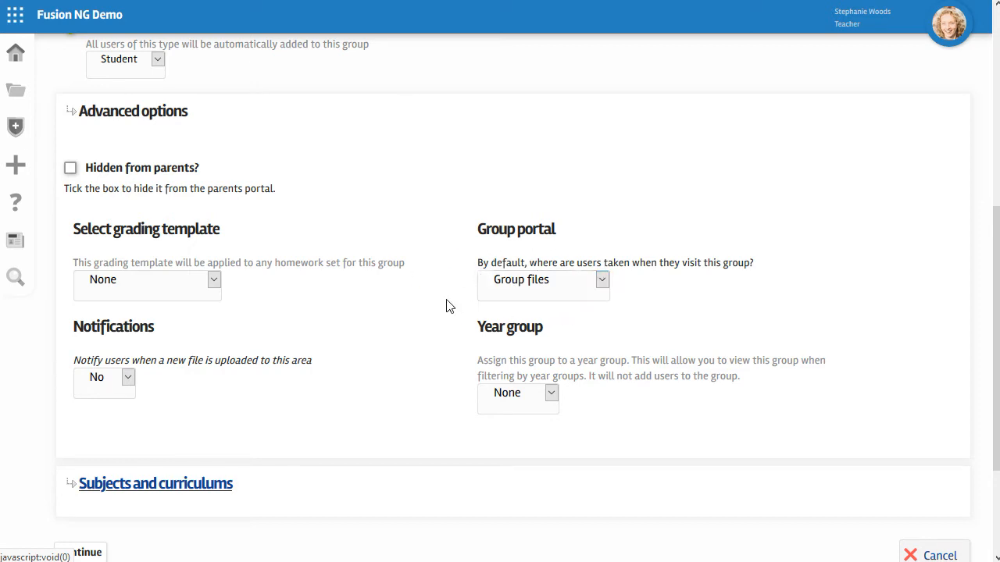
left_click(603, 283)
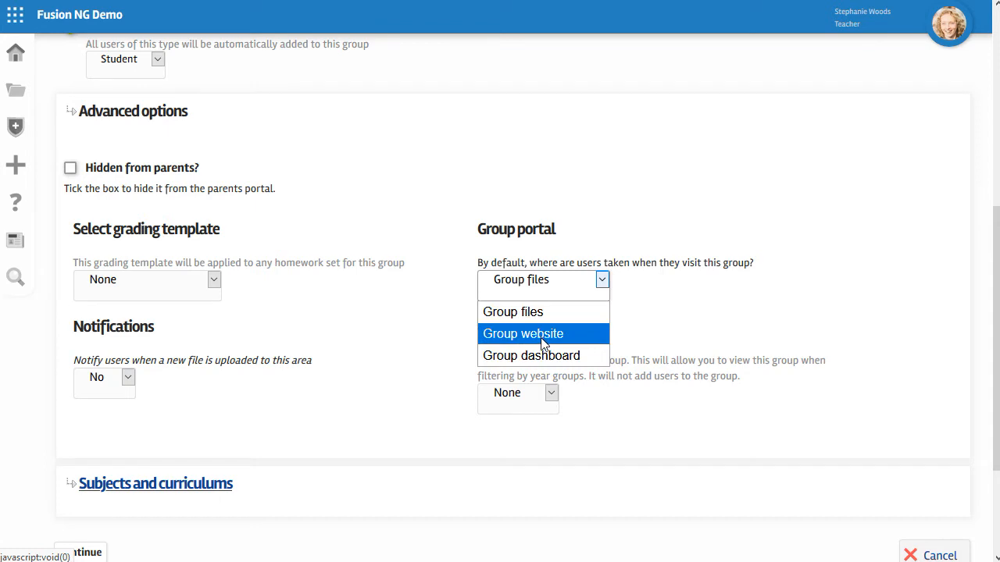
left_click(676, 320)
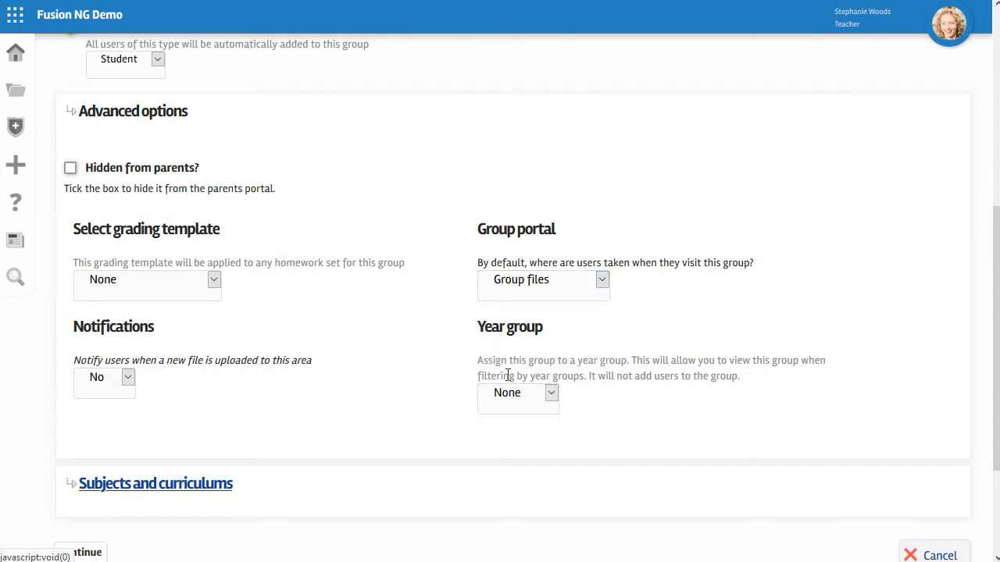
left_click(549, 395)
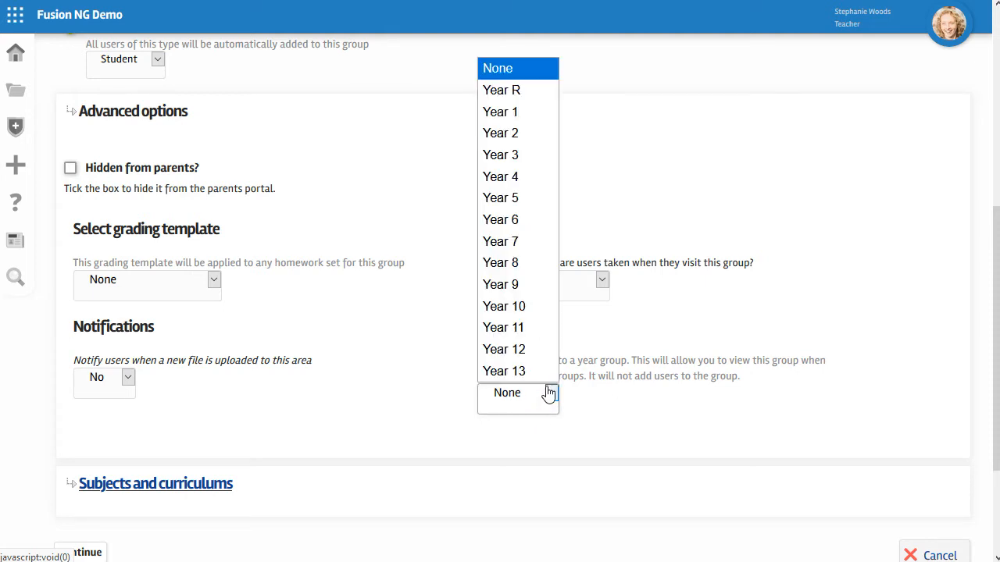
left_click(549, 395)
scroll(624, 410, "down", 3)
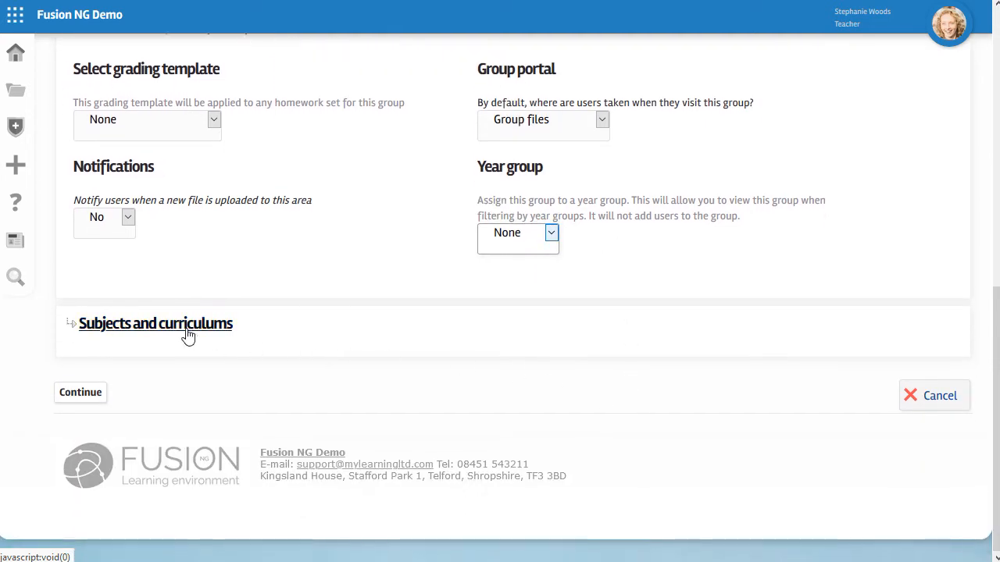
Look over the available subjects and curriculums, and continue to the membership page of the new learning space
left_click(173, 327)
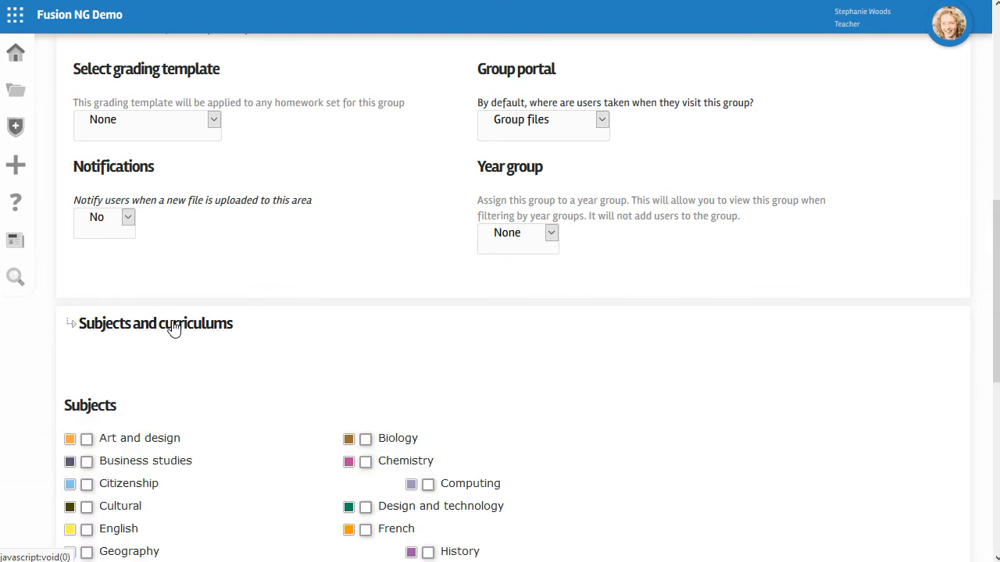
scroll(333, 335, "down", 5)
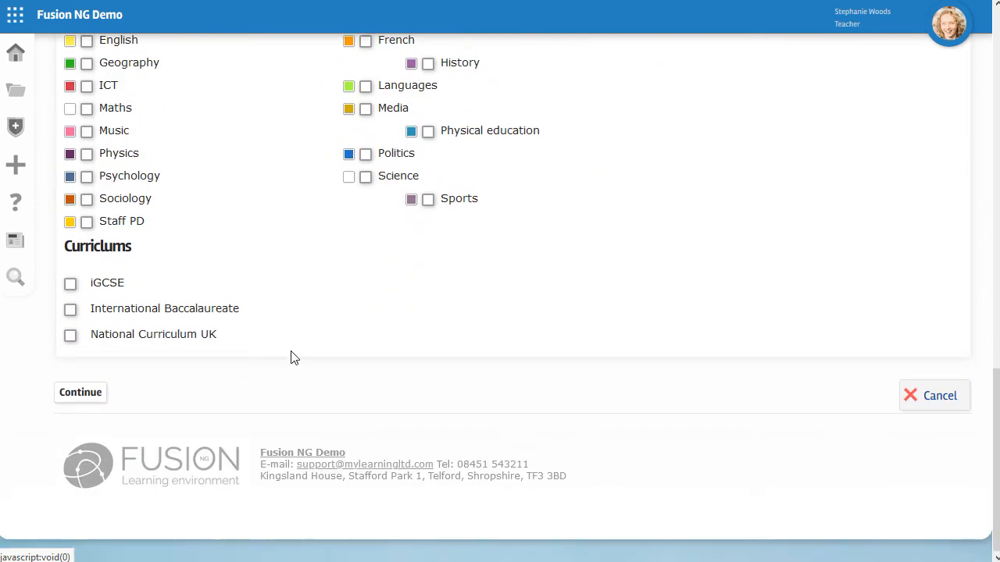
left_click(83, 394)
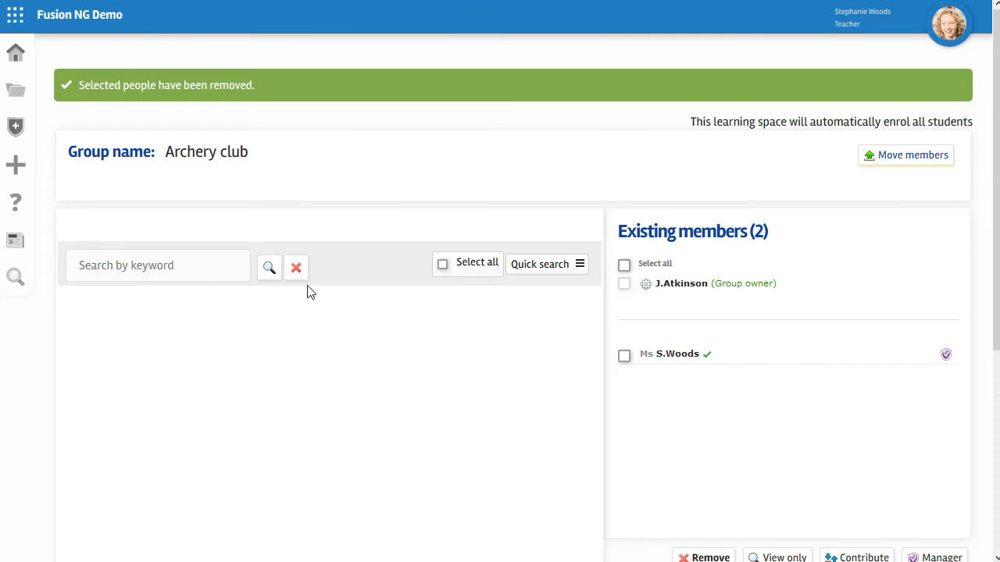
List the members of the teacher's Year 6 class group as candidates for the learning space
left_click(551, 267)
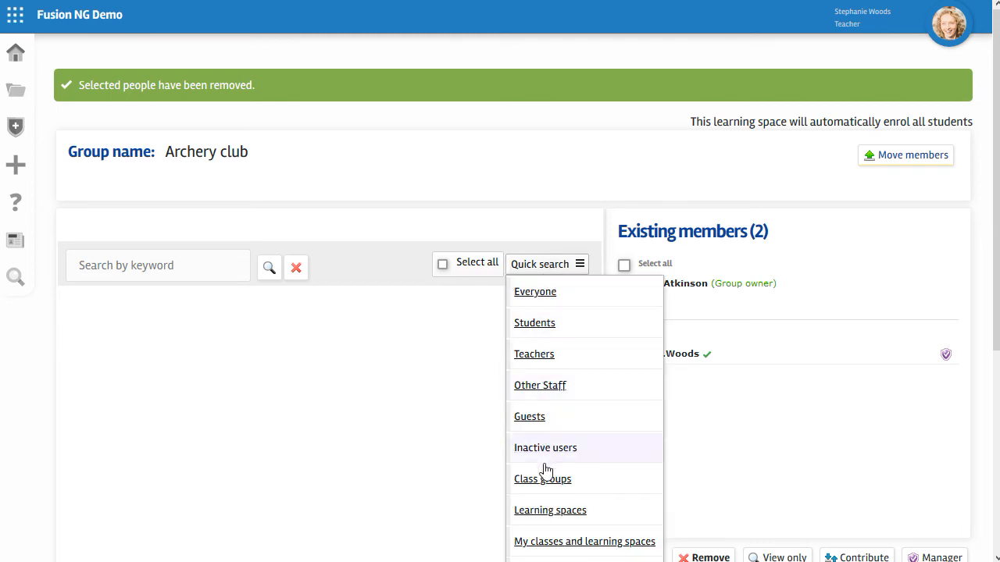
scroll(557, 498, "down", 1)
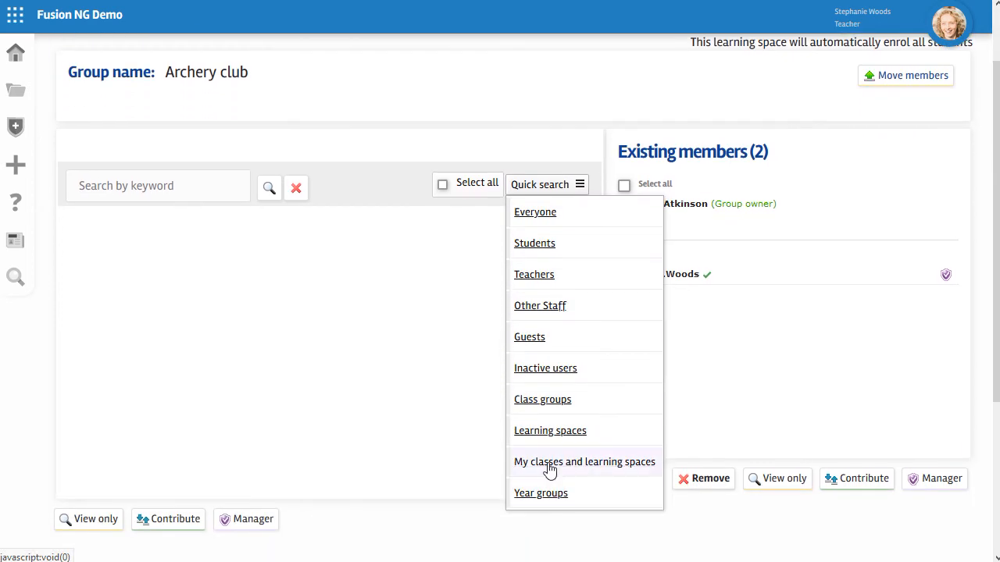
left_click(542, 402)
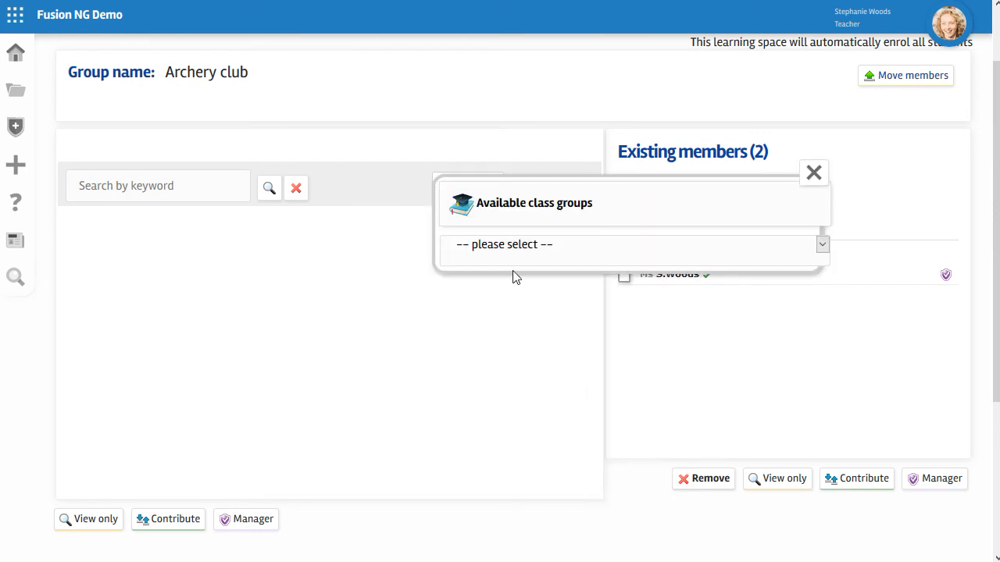
left_click(500, 251)
left_click(506, 321)
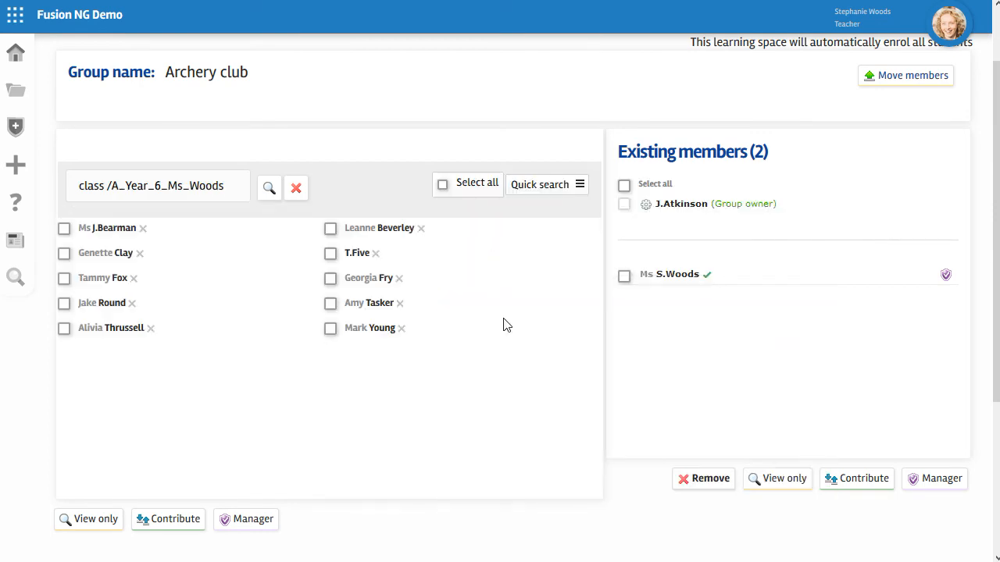
Add all listed class members except the teacher with view-only access, and remove the first-listed view-only member from the group
left_click(442, 184)
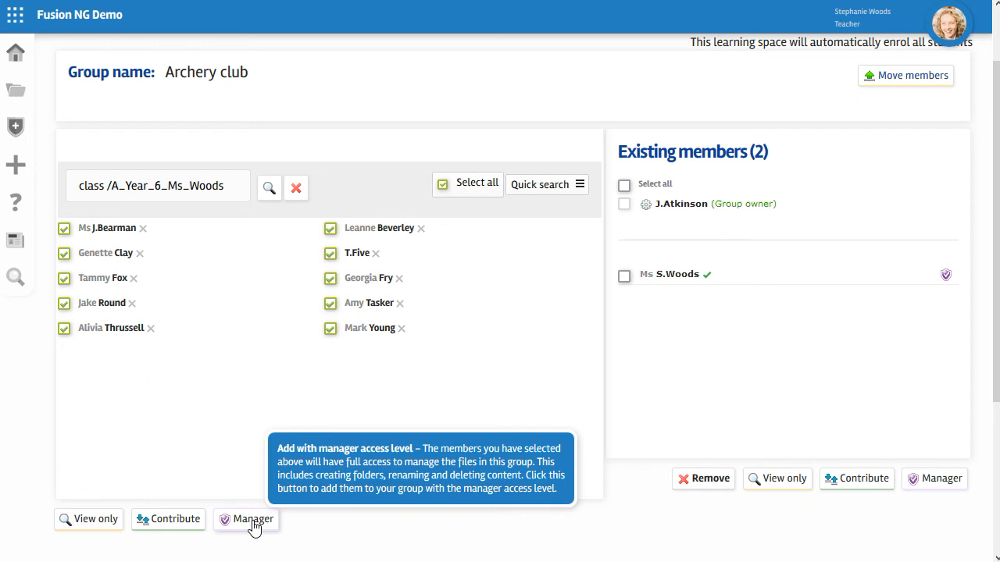
left_click(64, 229)
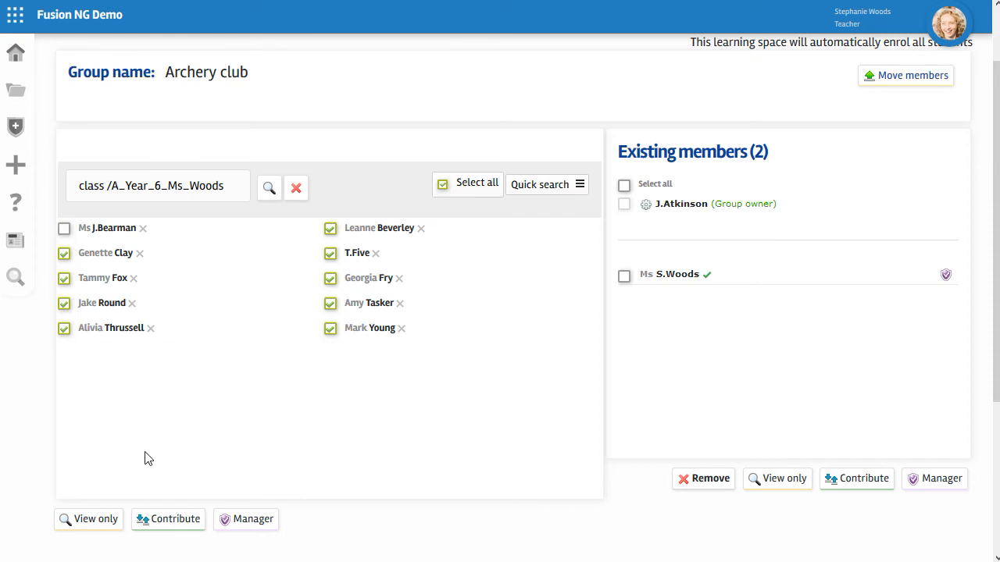
left_click(95, 526)
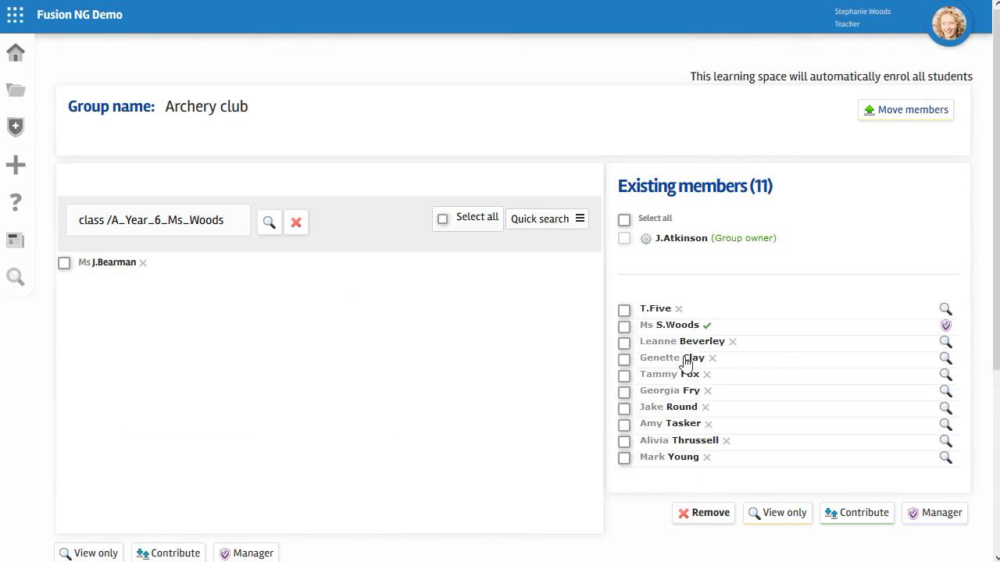
left_click(624, 311)
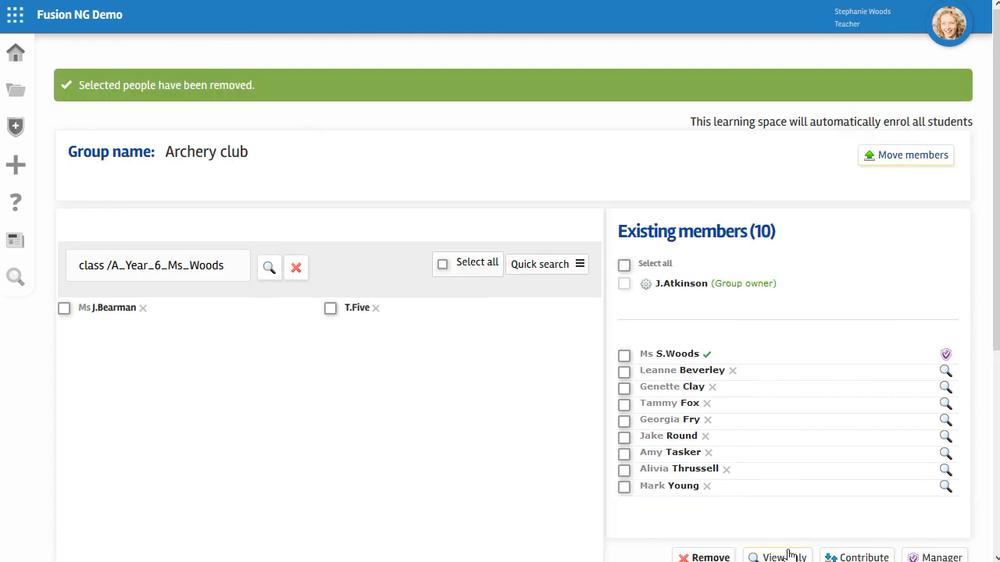
Add the class's remaining teacher with manager access, and open the Archery club group
left_click(64, 309)
scroll(437, 461, "down", 2)
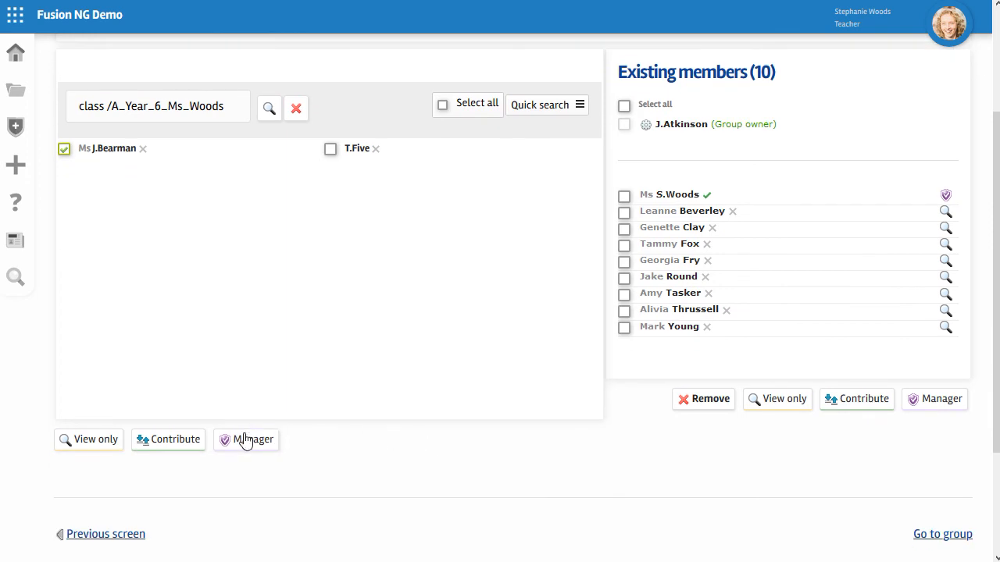
left_click(244, 441)
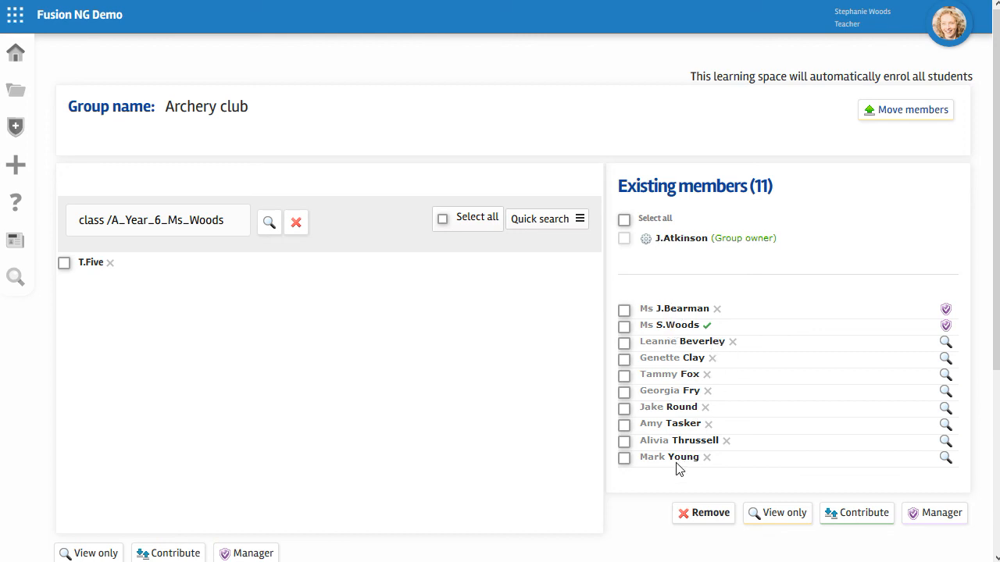
scroll(676, 467, "down", 2)
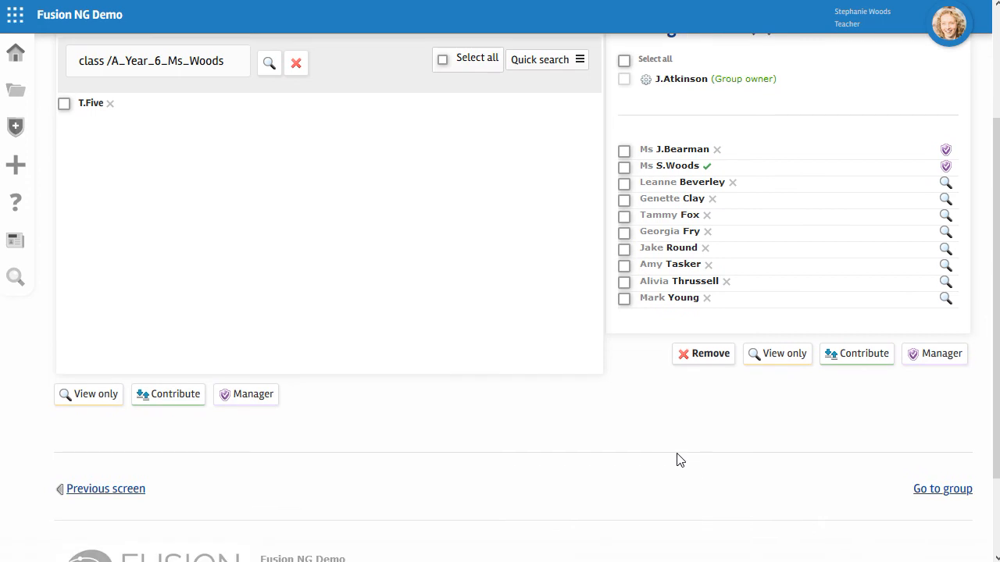
left_click(943, 489)
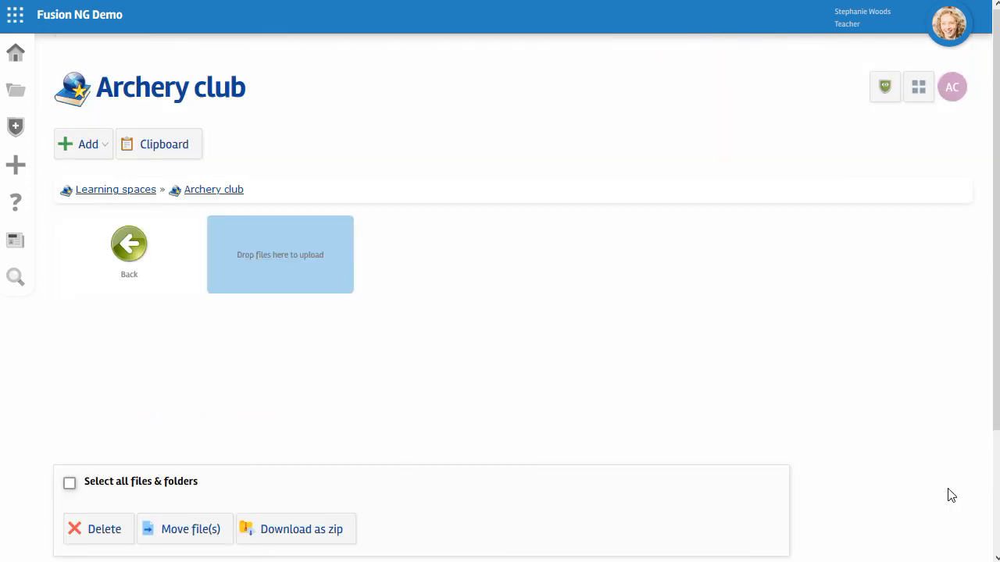